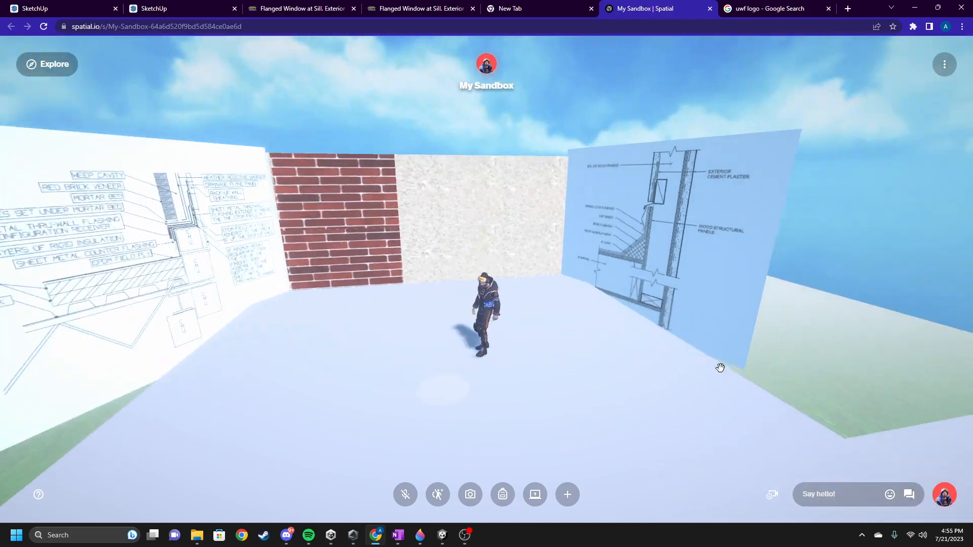
Walk the avatar around the sandbox platform and examine the EPDM and window detail drawings and the brick and stucco walls
key("a")
left_click_drag(519, 333, 572, 306)
key("d")
key("a")
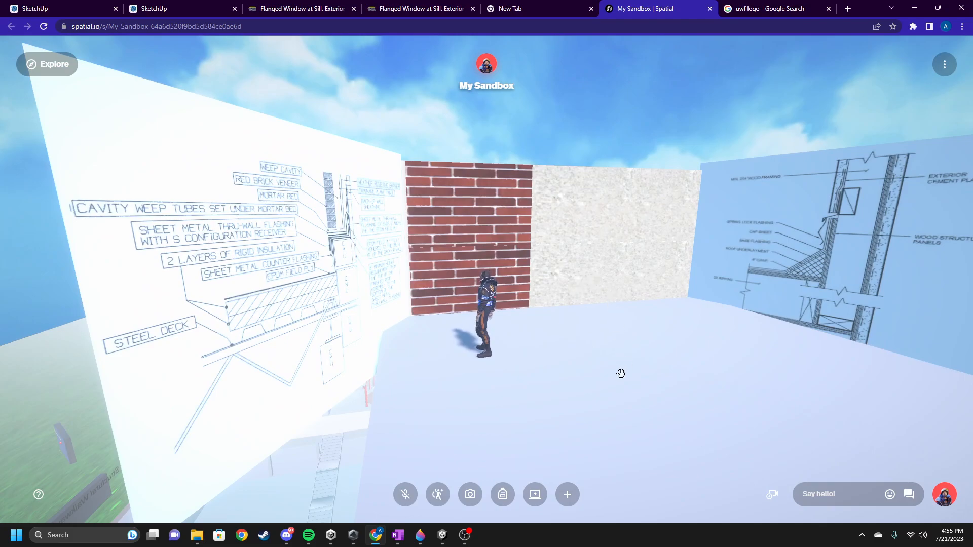
key("d")
left_click_drag(627, 369, 680, 365)
left_click_drag(545, 371, 304, 385)
key("w")
left_click_drag(667, 368, 610, 370)
key("d")
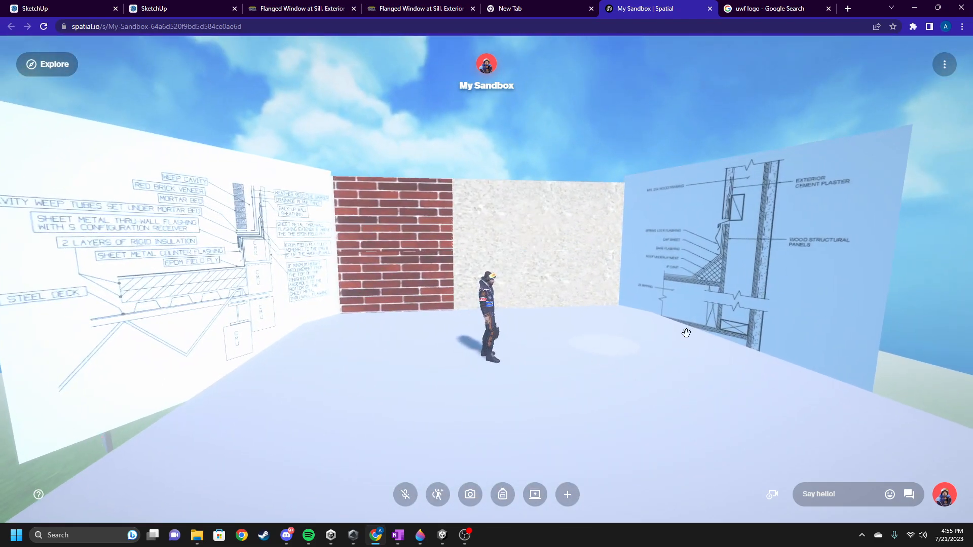
key("d")
key("a")
key("s")
key("w")
key("d")
left_click_drag(506, 296, 566, 247)
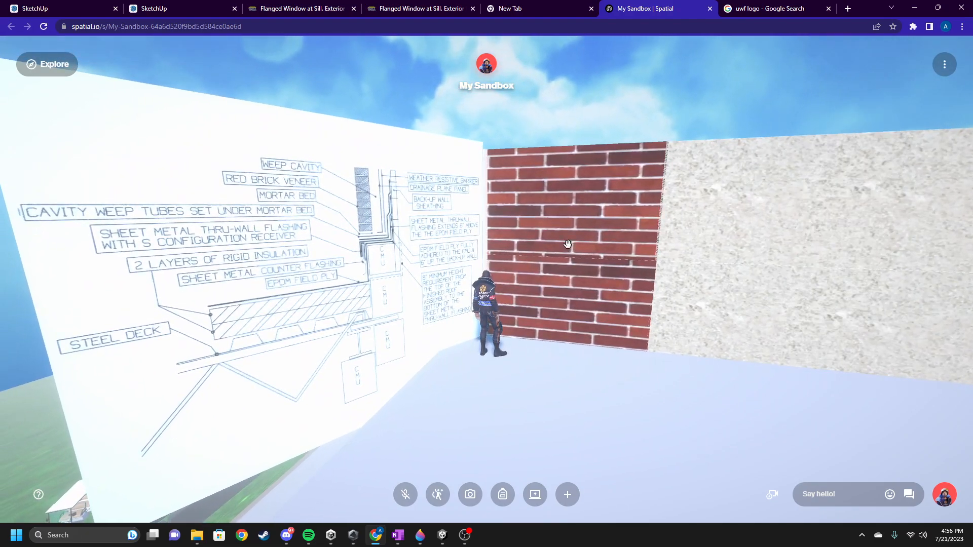
left_click_drag(685, 395, 553, 395)
key("d")
mouse_move(524, 320)
left_mouse_down()
mouse_move(793, 348)
mouse_move(606, 330)
mouse_move(661, 322)
mouse_move(641, 322)
left_mouse_up()
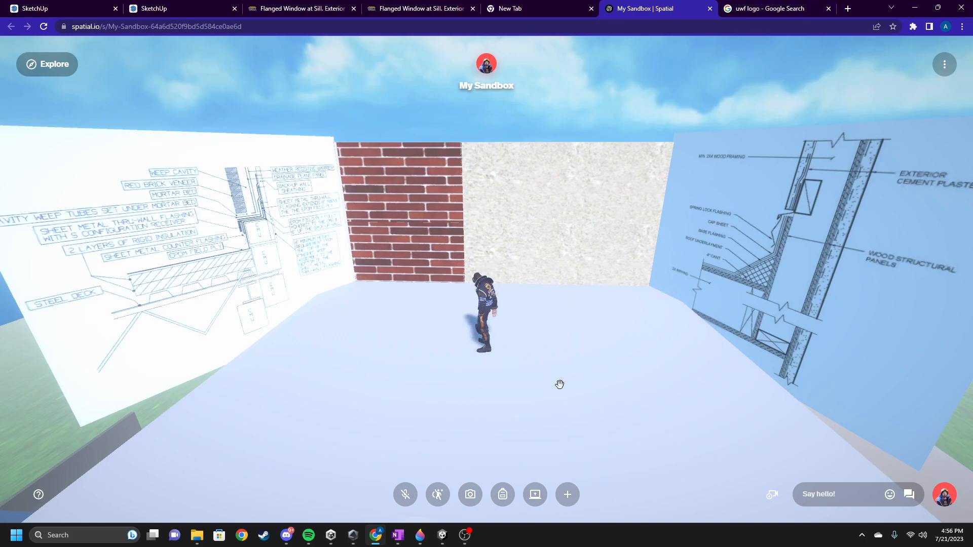
Switch to the Unity project and add a new plane object to the scene
left_click(439, 540)
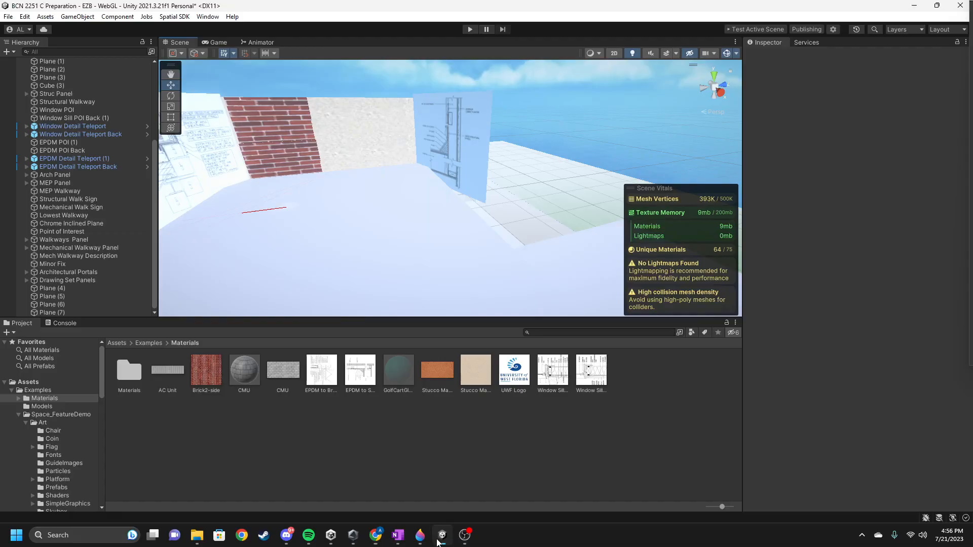
mouse_move(513, 183)
middle_mouse_down()
mouse_move(521, 193)
mouse_move(533, 185)
middle_mouse_up()
right_click_drag(532, 185, 498, 207)
middle_click_drag(509, 193, 480, 206)
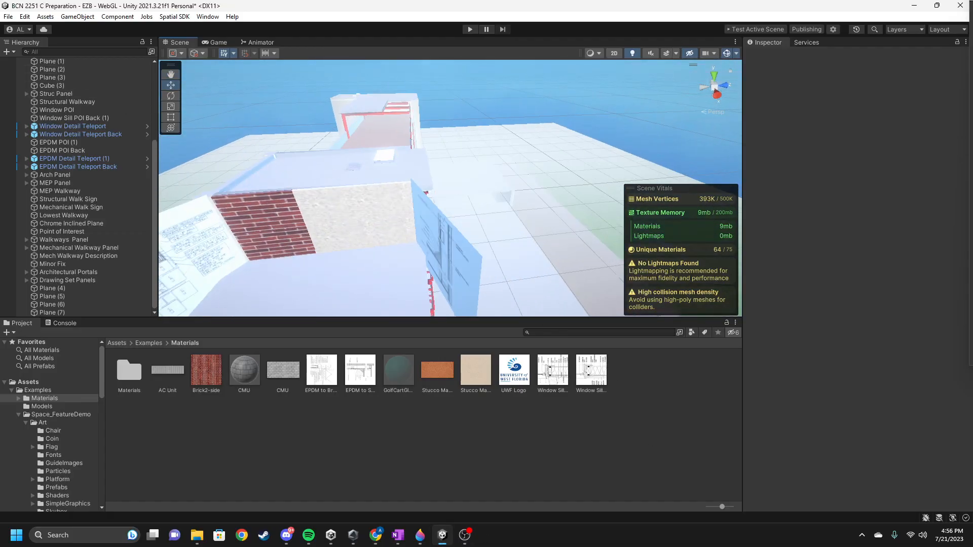
left_click(12, 52)
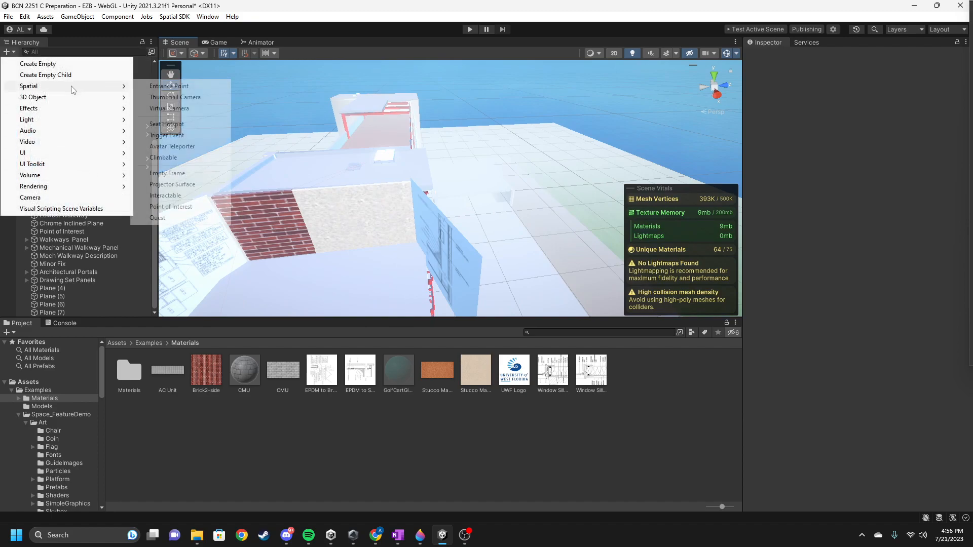
mouse_move(70, 100)
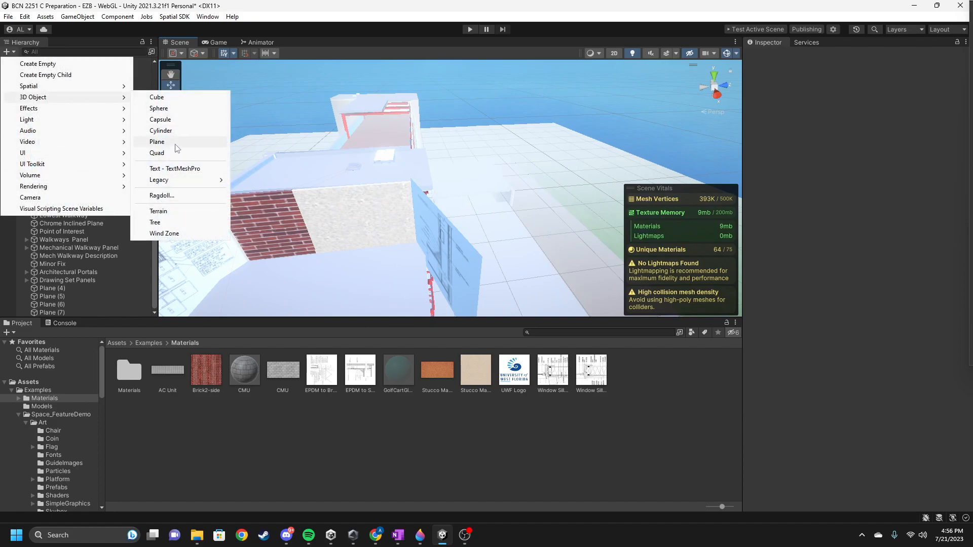
left_click(162, 142)
Move the new plane beside the window detail drawing, to about X 50.5, Y 22.94, Z 48.62
left_click_drag(458, 209, 527, 358)
left_click_drag(499, 296, 520, 150)
middle_click_drag(414, 229, 425, 212)
left_click_drag(547, 153, 660, 224)
middle_click_drag(366, 253, 386, 248)
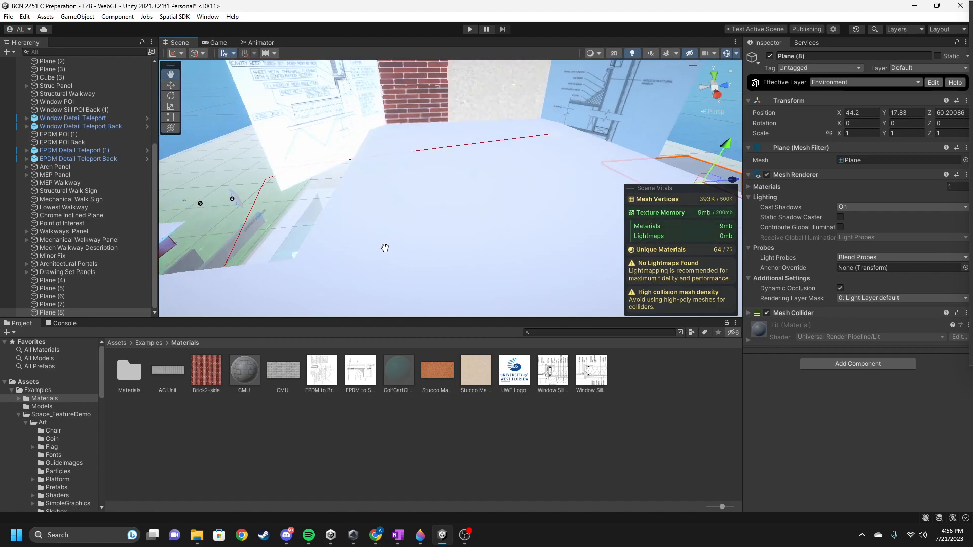
key("f")
left_click_drag(499, 137, 437, 199)
left_click(434, 196)
left_click(444, 168)
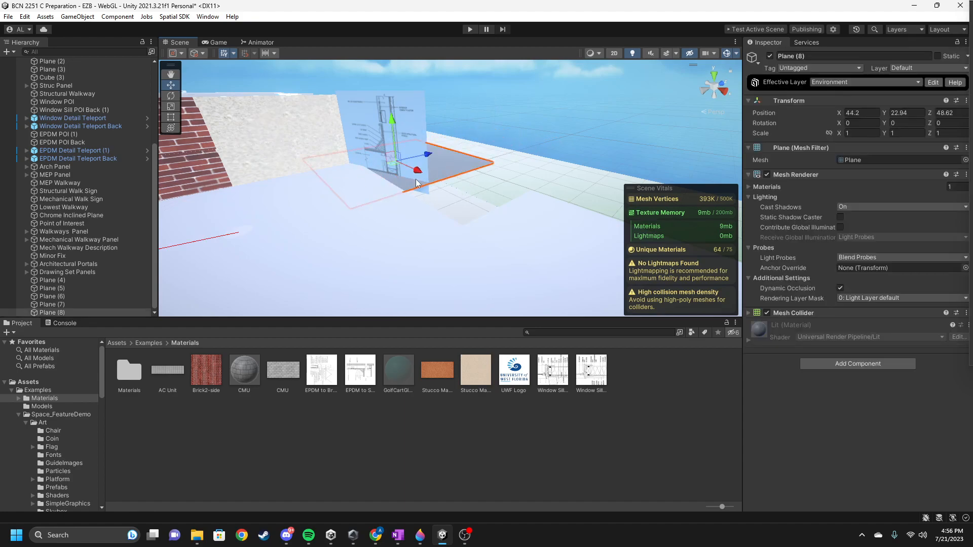
Rotate the plane to X 90 and Y 180 and move it to about X 53.55, Y 24.31, Z 47.7
left_click(868, 125)
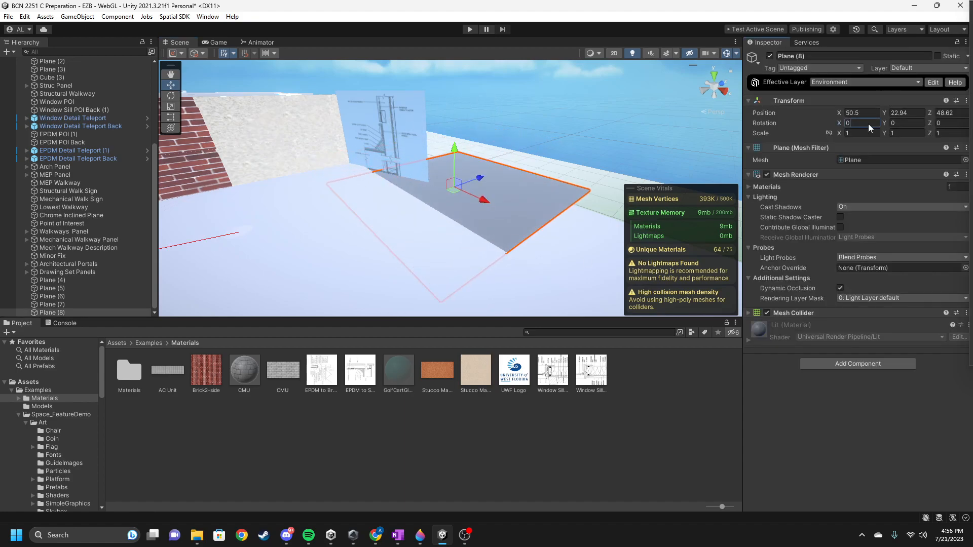
type("90")
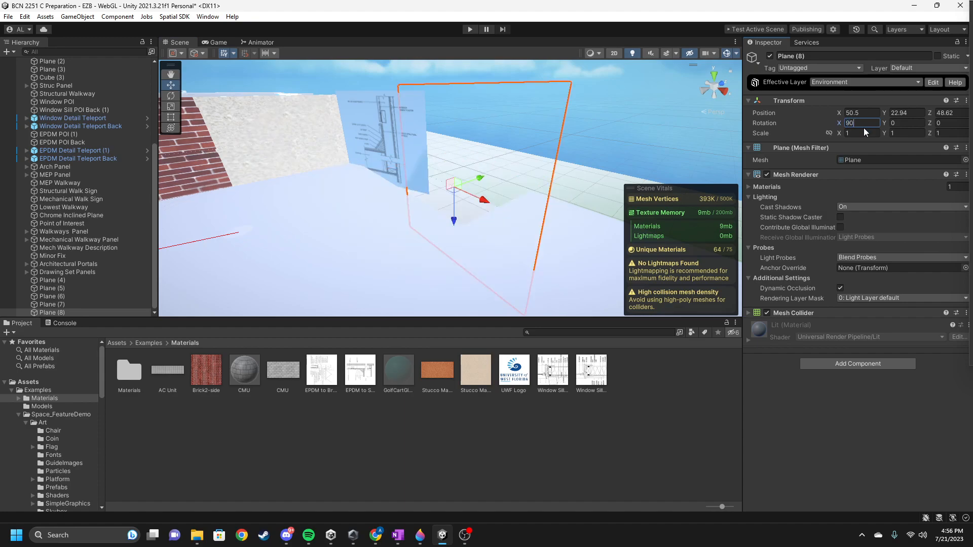
type("180")
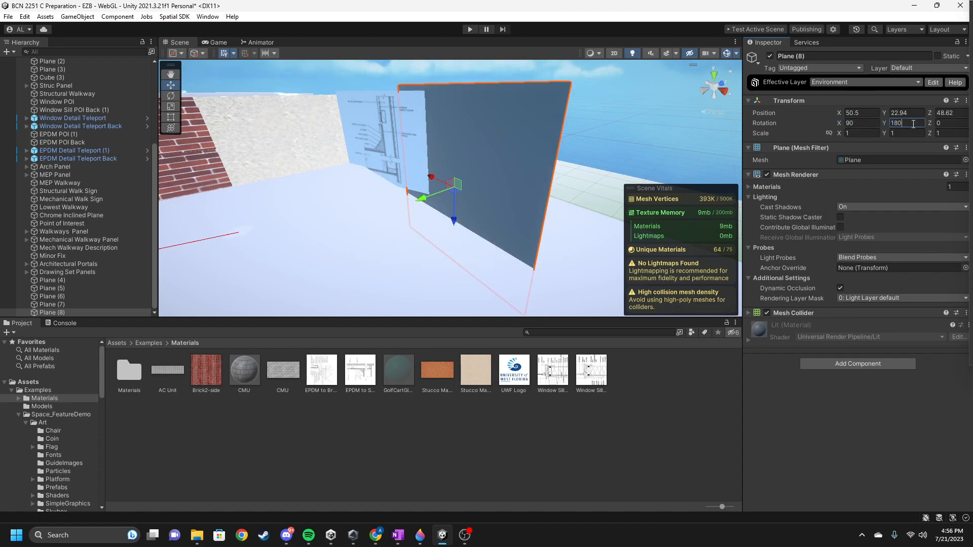
left_click_drag(453, 212, 493, 277)
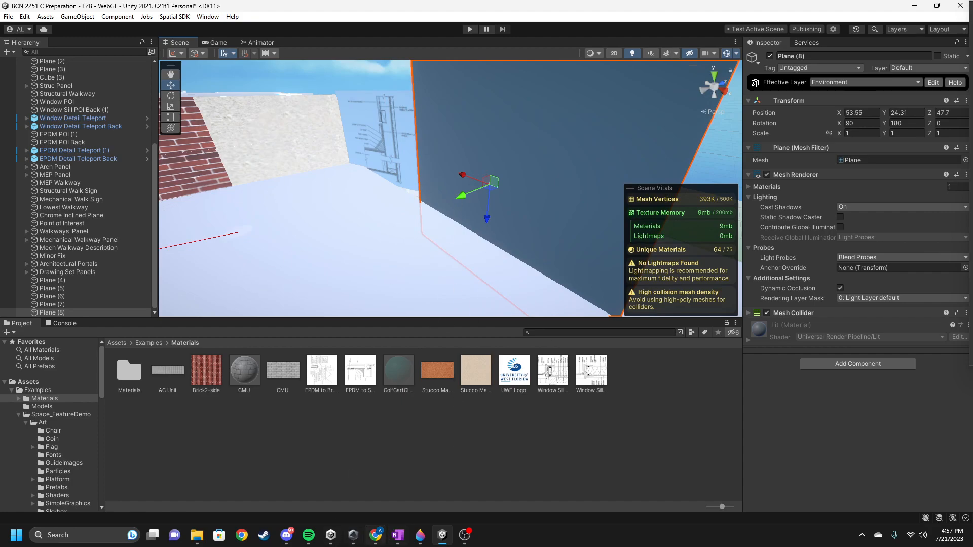
Switch to the browser's UWF logo search results and copy the University of West Florida logo image
key("alt+Tab")
left_click(756, 6)
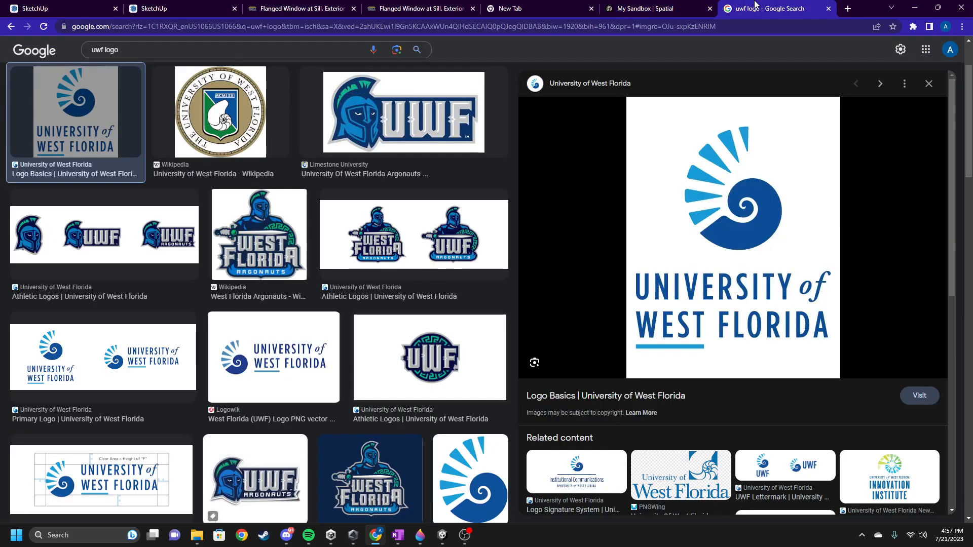
right_click(726, 299)
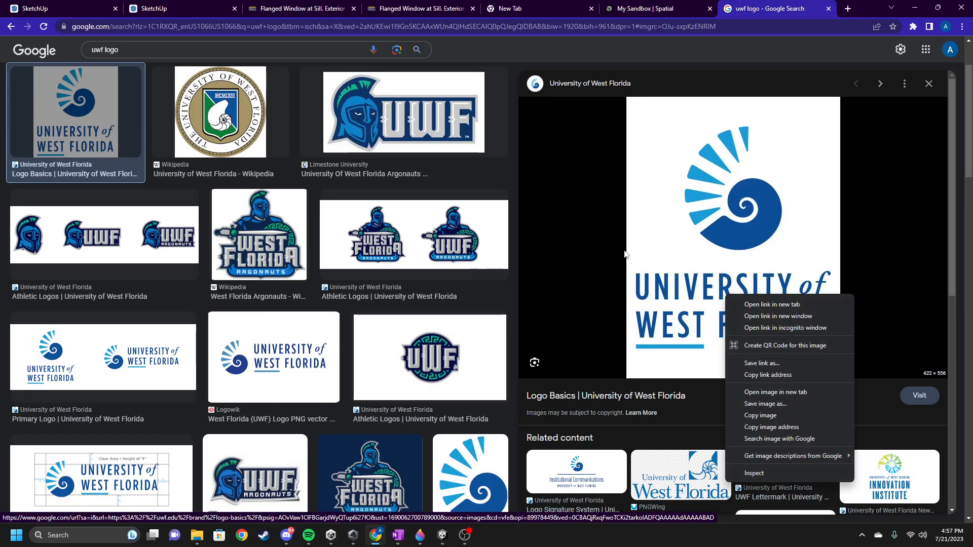
left_click(791, 416)
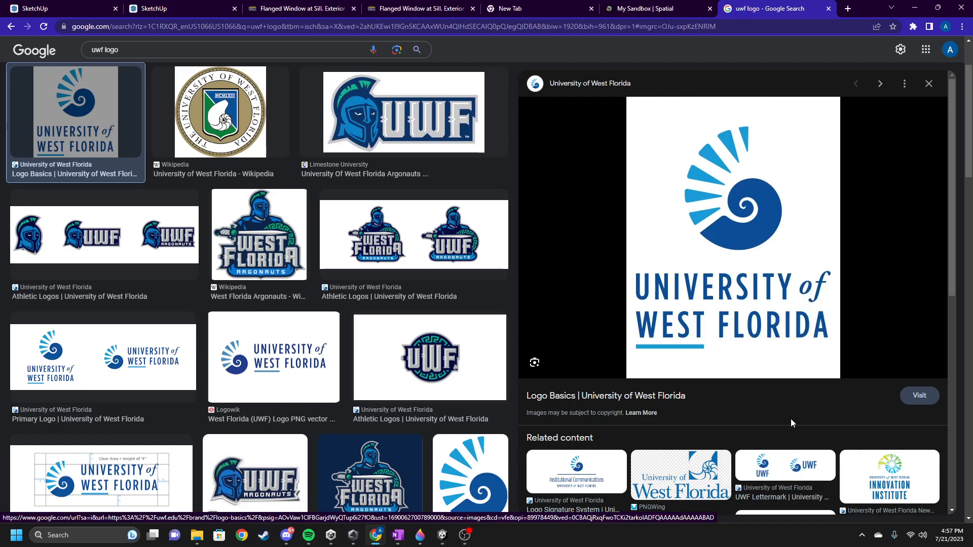
Switch to Paint 3D and try pasting the copied logo onto the existing canvas
left_click(420, 535)
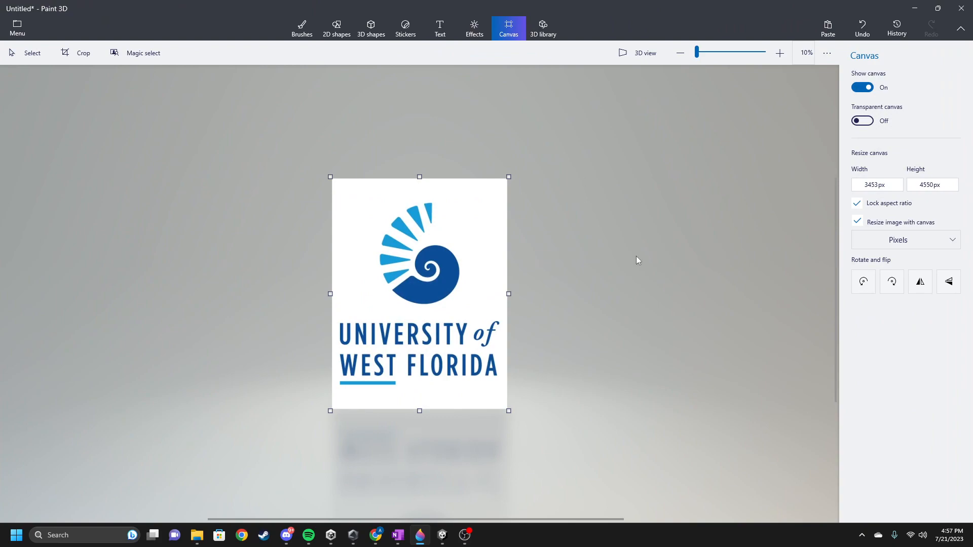
key("ctrl+v")
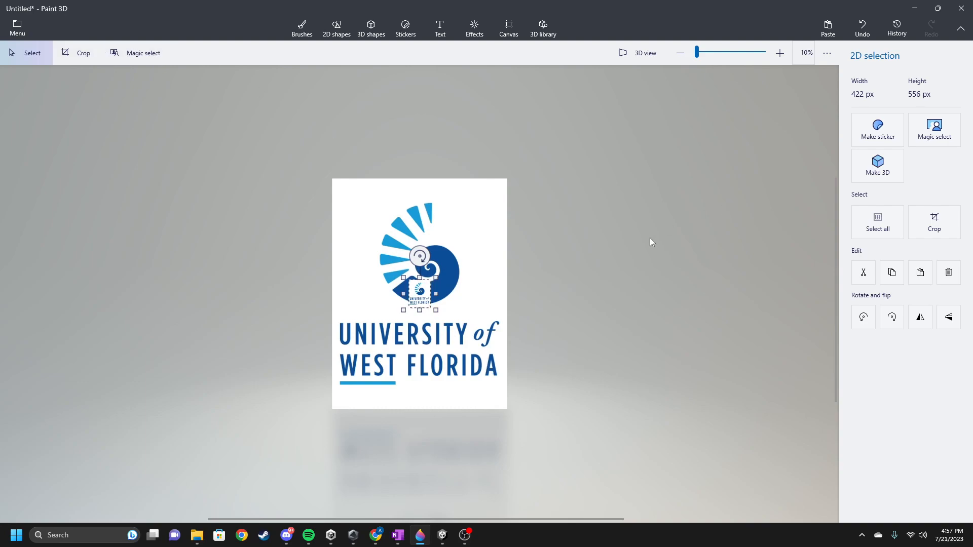
key("ctrl+z")
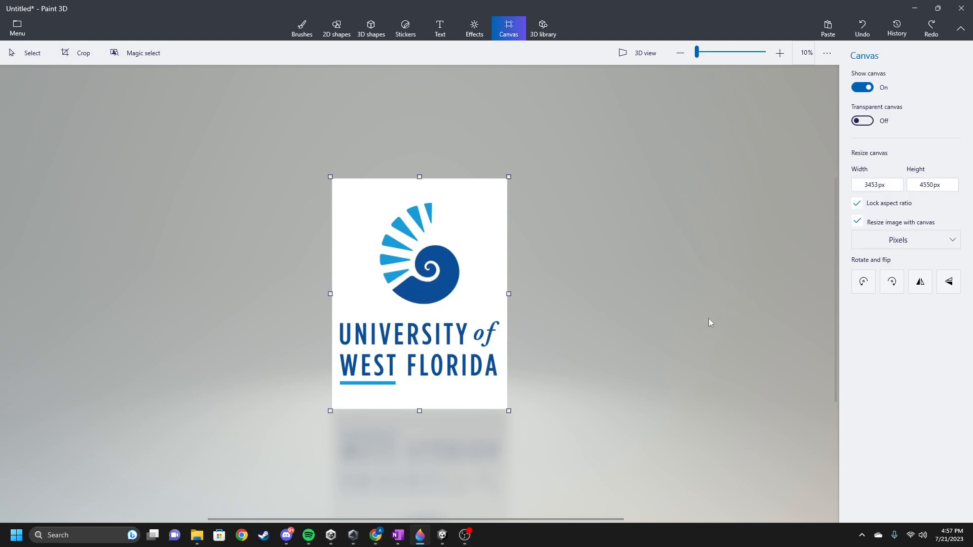
Save the logo canvas as a 2D PNG image named UWF Logo in the Blender folder, replacing the existing file
left_click(17, 27)
left_click(92, 156)
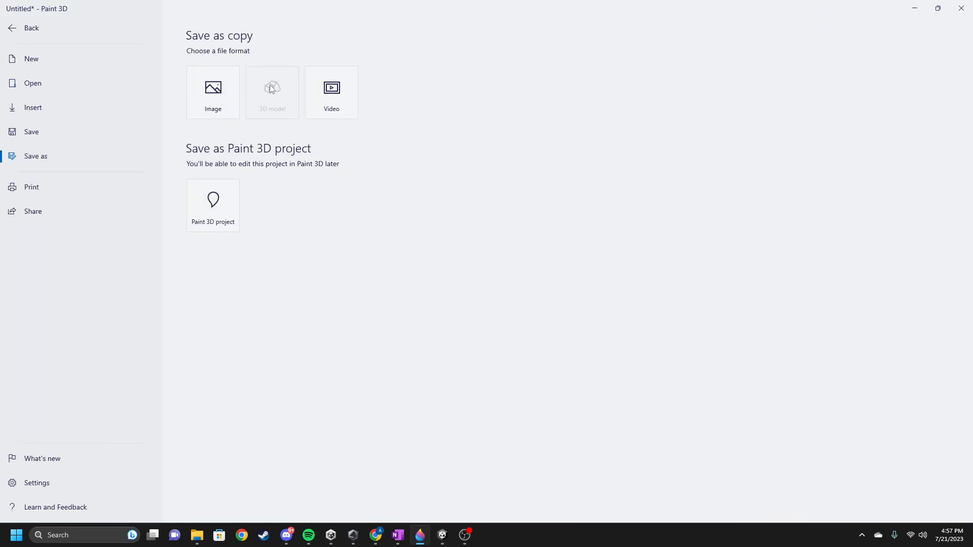
left_click(221, 86)
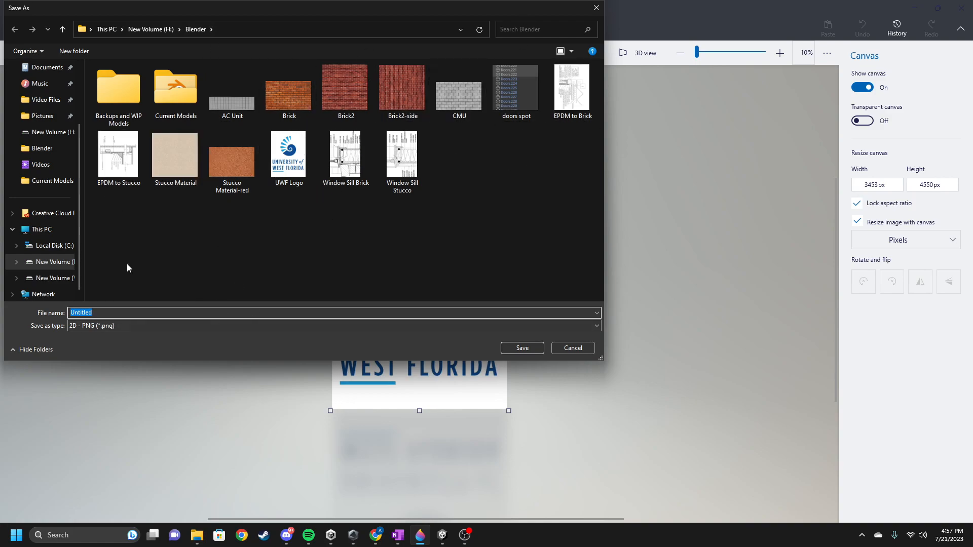
left_click(307, 159)
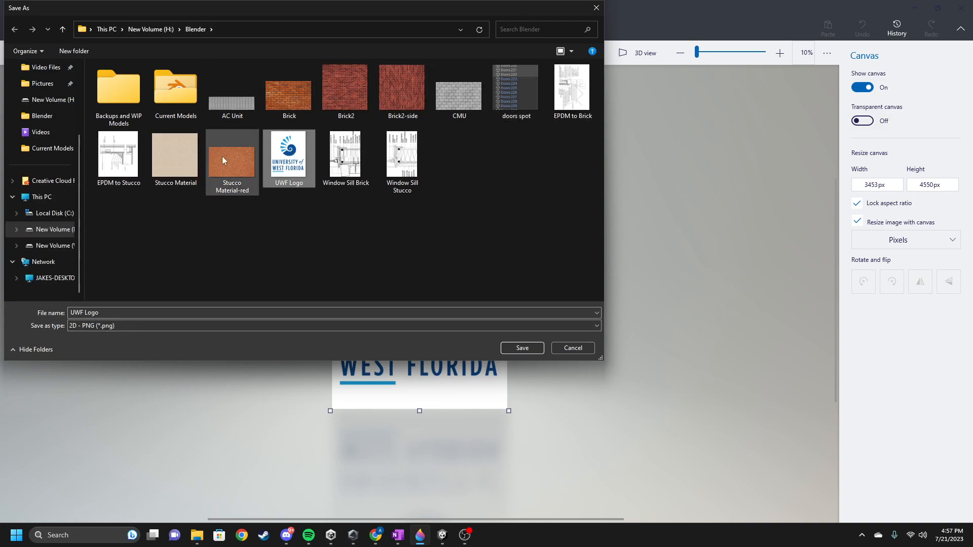
left_click(518, 349)
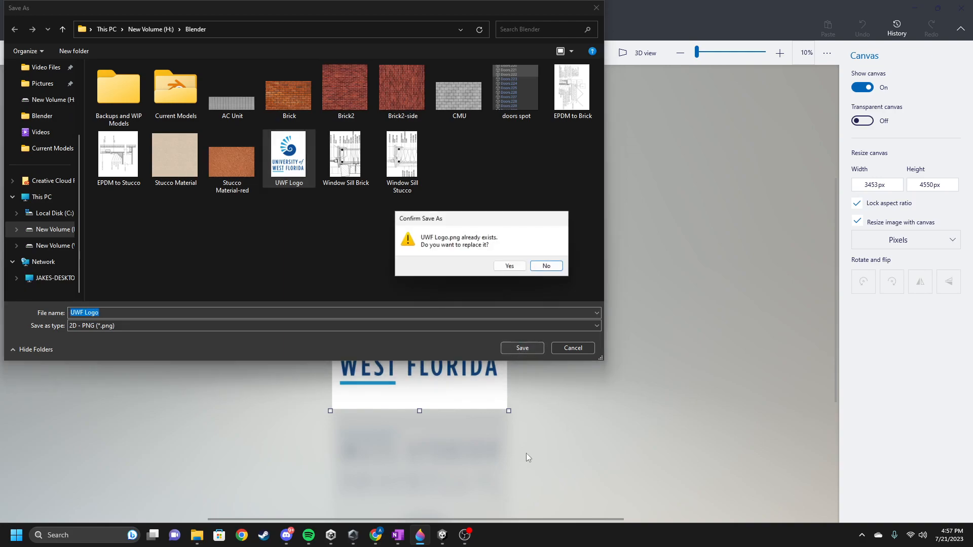
left_click(511, 267)
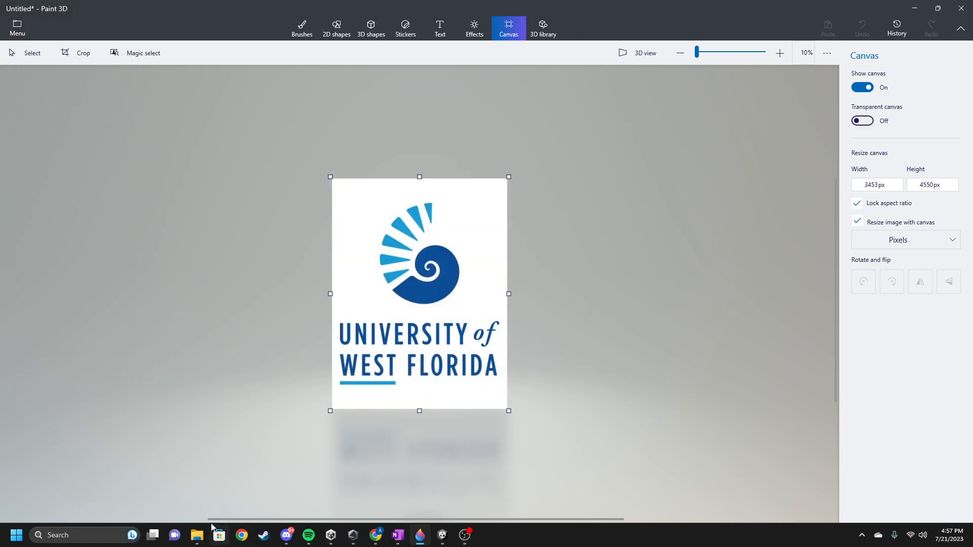
Locate the UWF Logo PNG in the Blender folder and import it into Unity's Assets > Examples > Materials folder
left_click(199, 535)
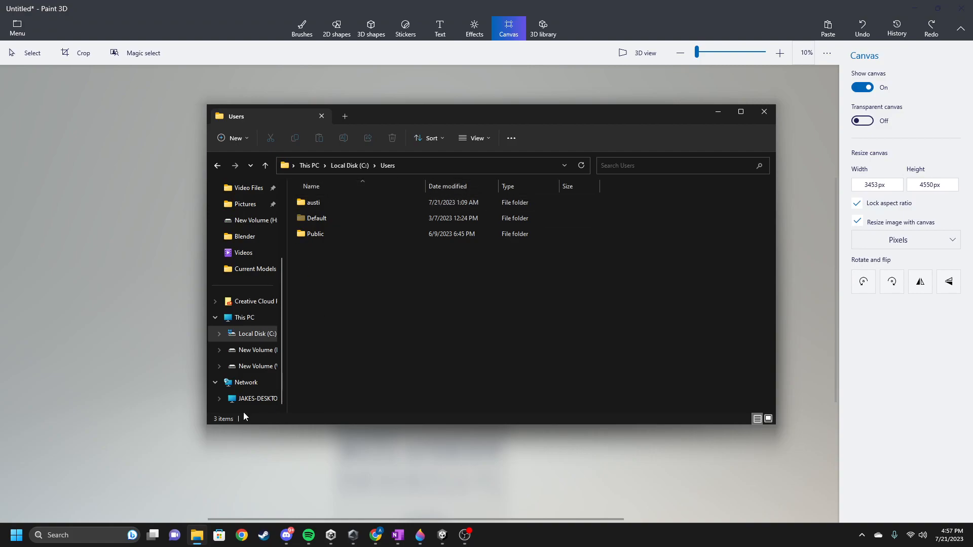
left_click(245, 236)
scroll(384, 284, "down", 15)
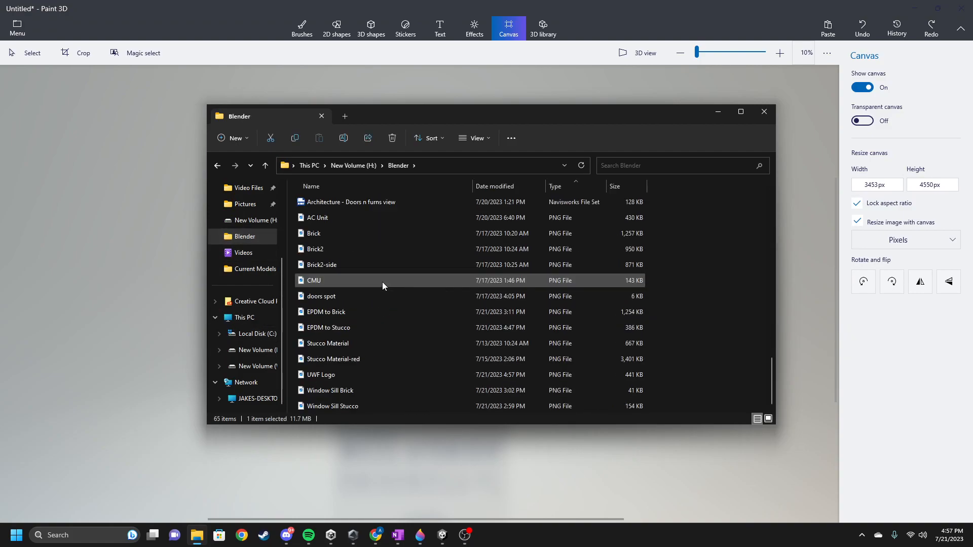
left_click(375, 265)
left_click(364, 374)
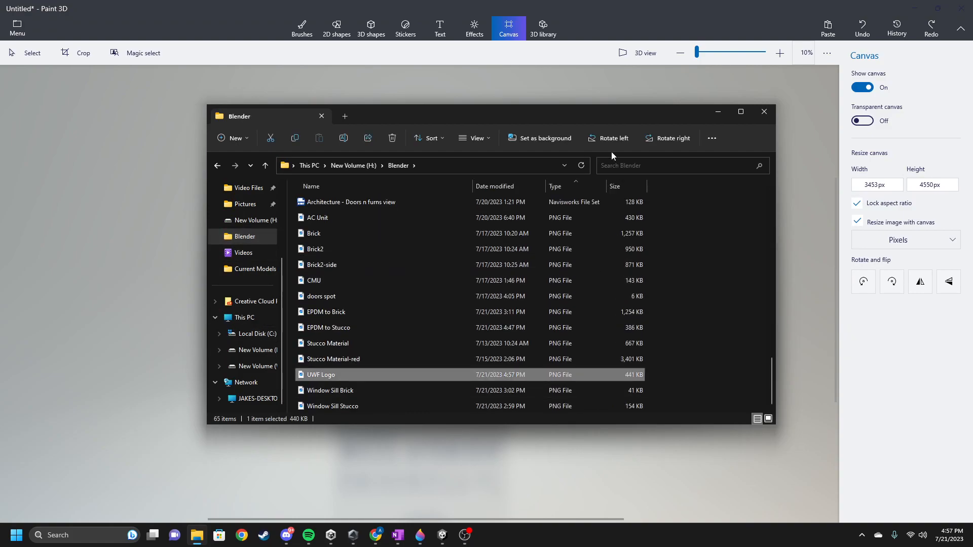
mouse_move(543, 112)
left_mouse_down()
mouse_move(377, 67)
mouse_move(379, 21)
left_mouse_up()
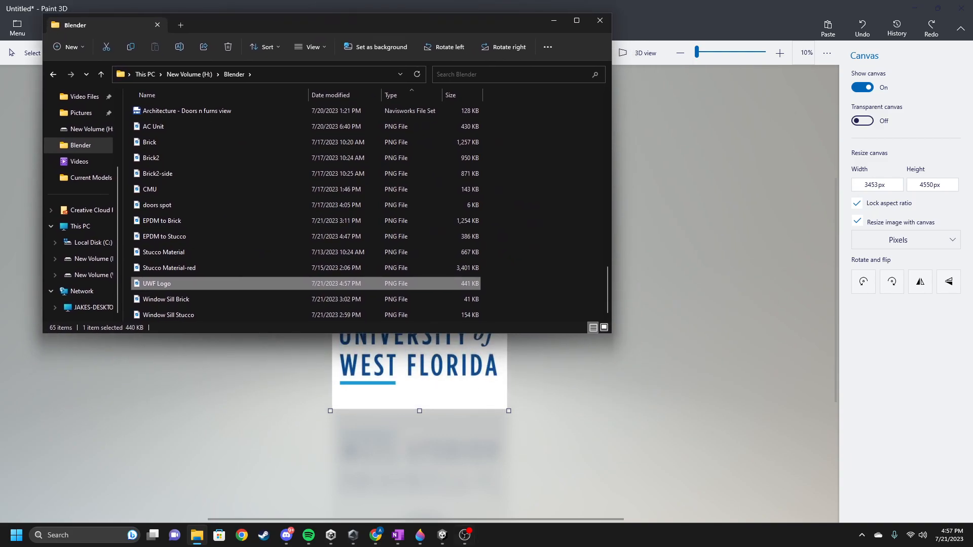
left_click(442, 536)
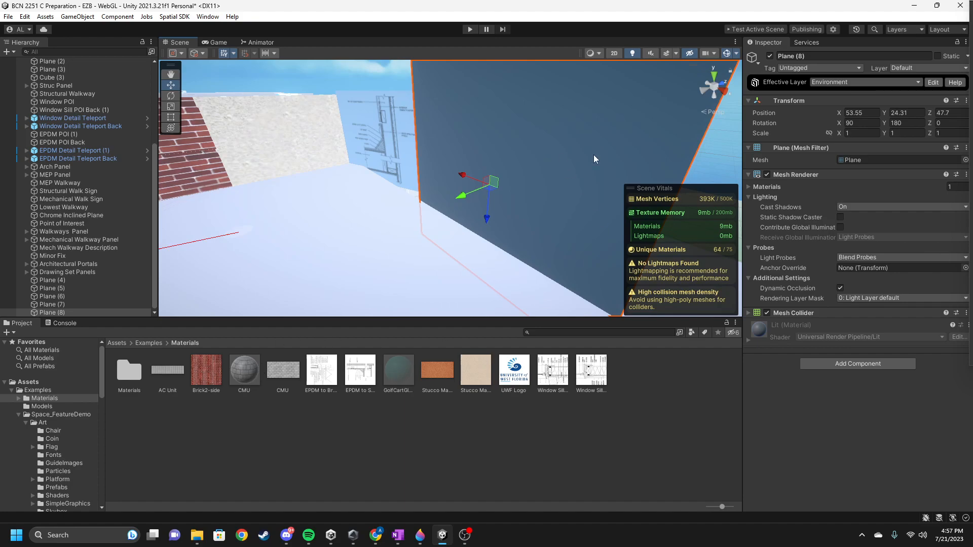
key("alt+Tab")
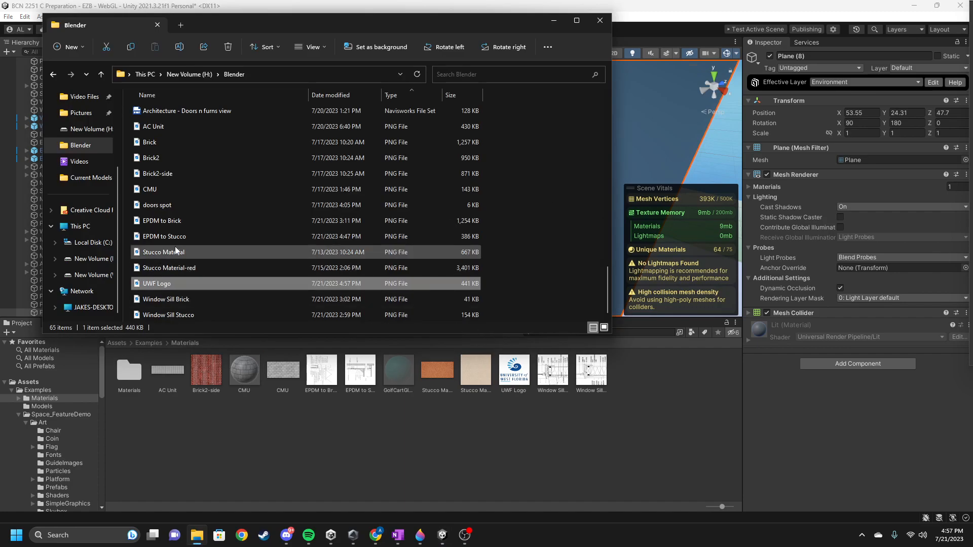
left_click_drag(173, 284, 403, 348)
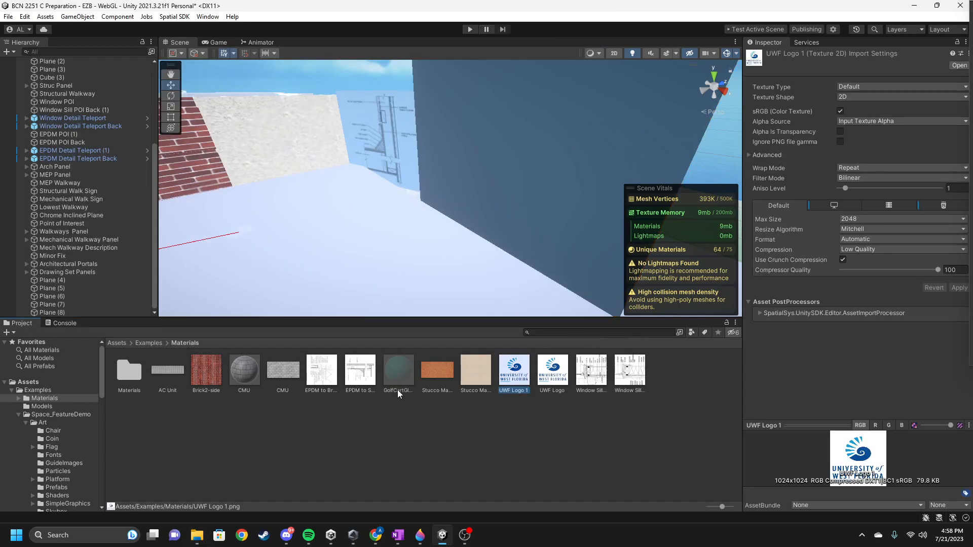
Apply the imported UWF Logo 1 texture to the upright plane
middle_click_drag(379, 194, 379, 198)
left_click_drag(515, 380, 513, 206)
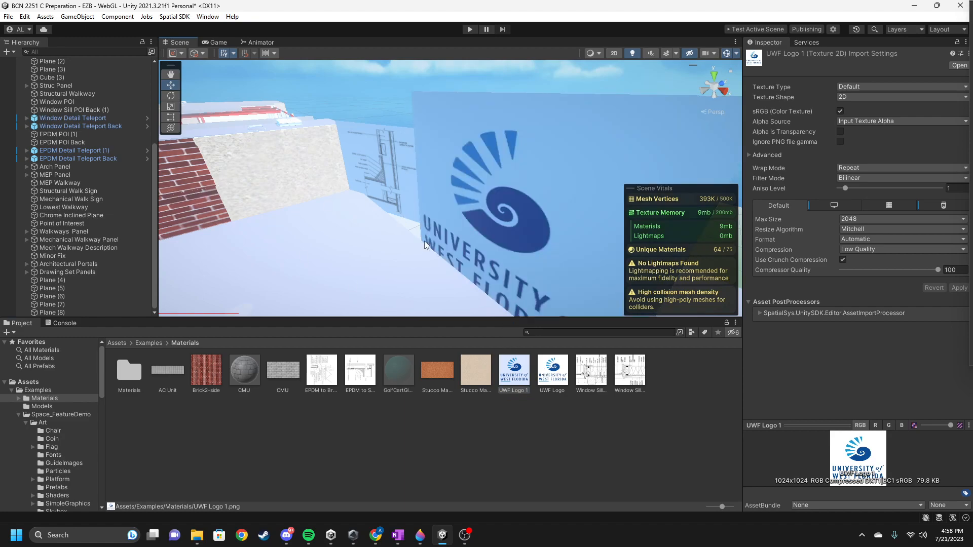
scroll(425, 241, "down", 3)
Scale the logo plane uniformly to about 0.6 and move it to about X 53.55, Y 25.97, Z 46.16
left_click(536, 199)
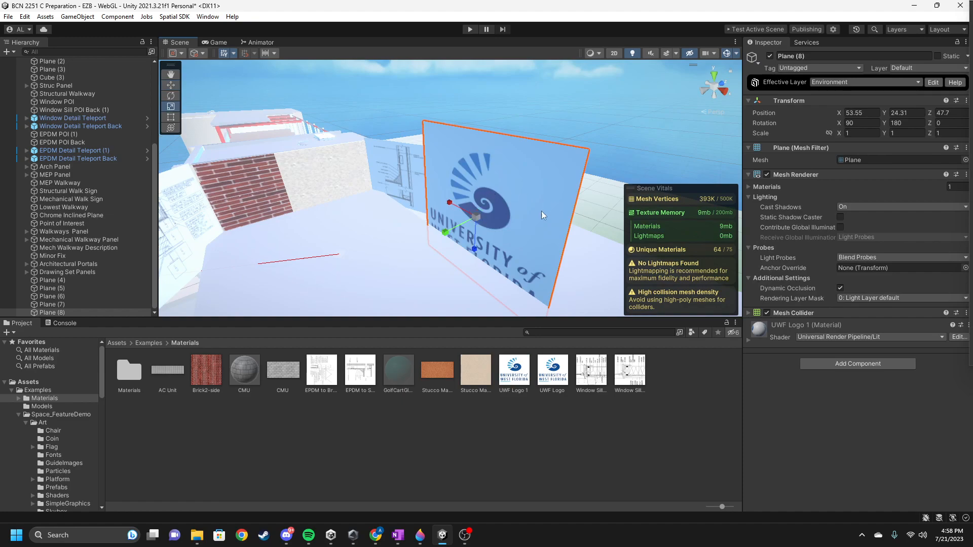
left_click_drag(479, 219, 291, 112)
left_click(171, 86)
left_click_drag(444, 231, 479, 291)
left_click_drag(469, 258, 421, 232)
right_click_drag(421, 233, 570, 220)
scroll(467, 245, "up", 3)
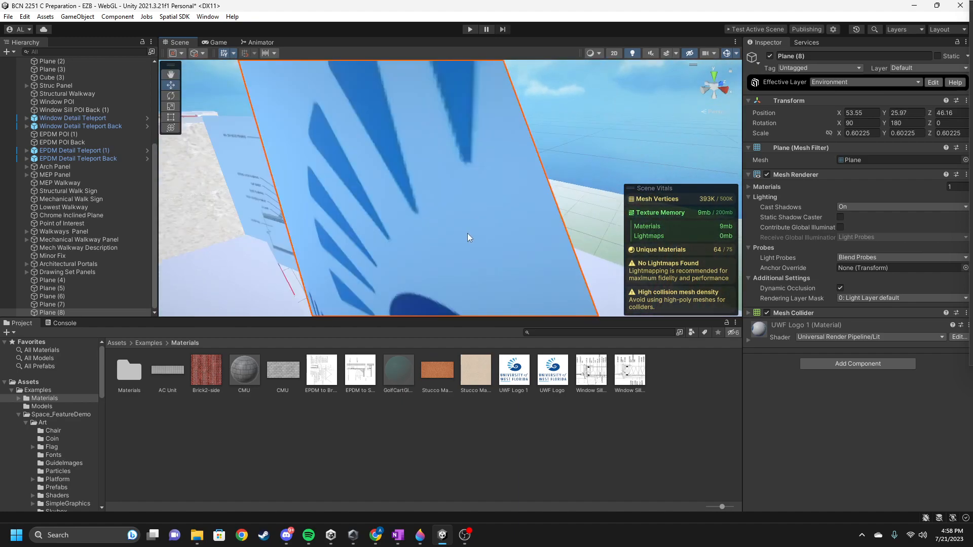
Examine the logo plane from several angles and check its placement beside the detail drawing and material sample panels
scroll(471, 236, "down", 2)
right_click_drag(349, 220, 358, 255)
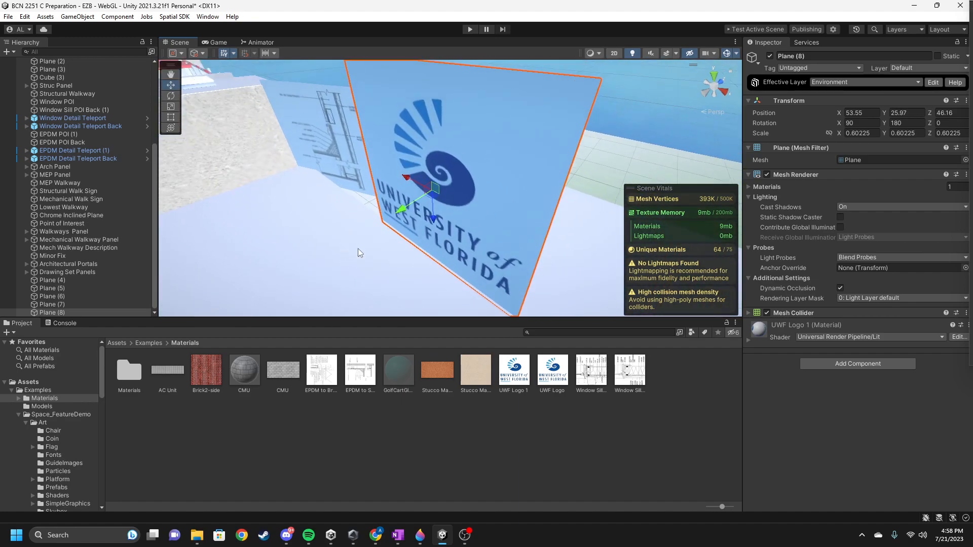
right_click_drag(439, 193, 433, 229)
middle_click_drag(433, 228, 379, 229)
right_click_drag(371, 246, 406, 235)
middle_click_drag(470, 201, 394, 231)
right_click_drag(395, 235, 249, 212)
middle_click_drag(453, 213, 428, 291)
right_click_drag(467, 231, 527, 227)
middle_click_drag(463, 239, 477, 231)
right_click_drag(415, 208, 329, 204)
middle_click_drag(439, 199, 426, 227)
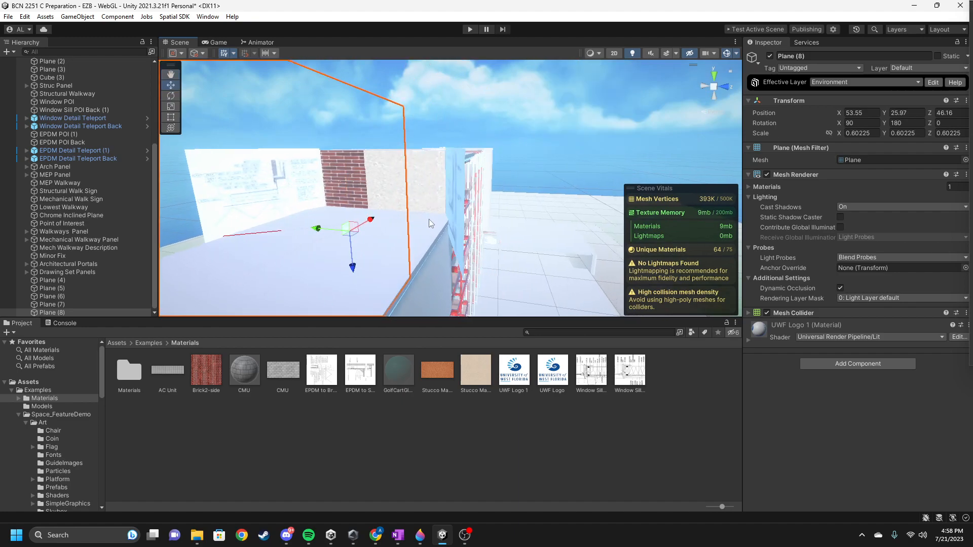
right_click_drag(426, 220, 305, 221)
mouse_move(406, 209)
middle_mouse_down()
mouse_move(381, 206)
mouse_move(413, 207)
mouse_move(412, 219)
middle_mouse_up()
right_click_drag(412, 219, 463, 215)
middle_click_drag(464, 215, 449, 235)
right_click_drag(449, 235, 507, 241)
middle_click_drag(440, 247, 448, 252)
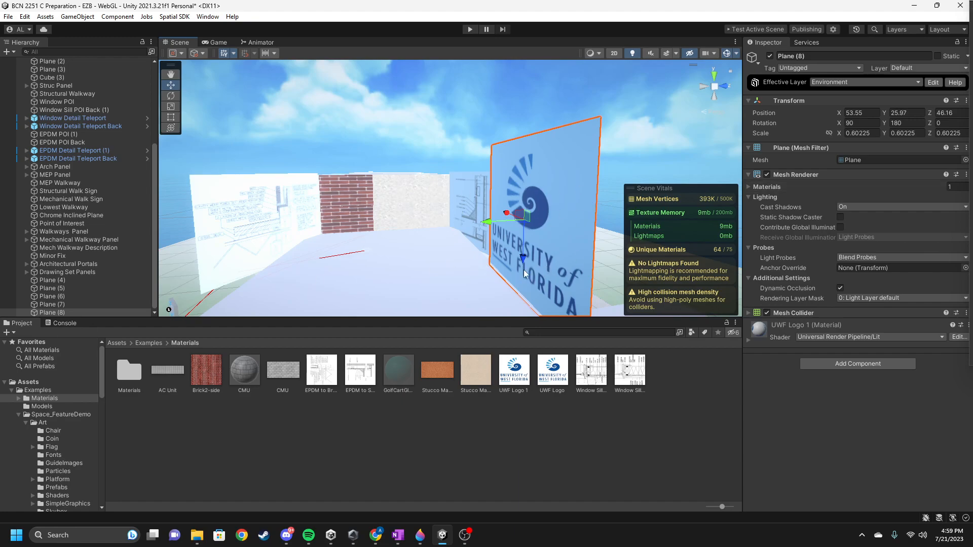
mouse_move(435, 239)
middle_mouse_down()
mouse_move(458, 247)
mouse_move(441, 238)
middle_mouse_up()
scroll(442, 241, "up", 3)
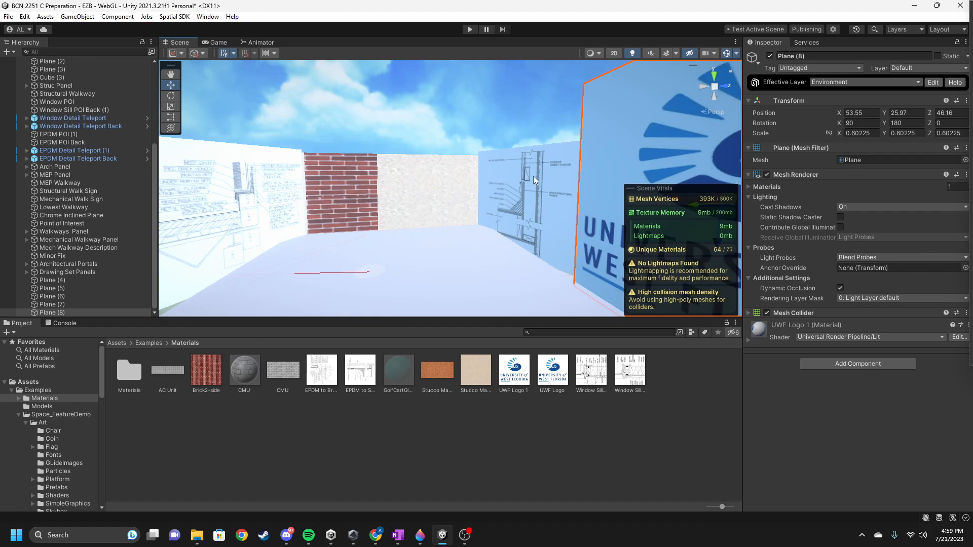
Select the stucco detail drawing panel beside the logo plane and inspect the neighbouring stucco, brick and window sill panels
left_click(547, 181)
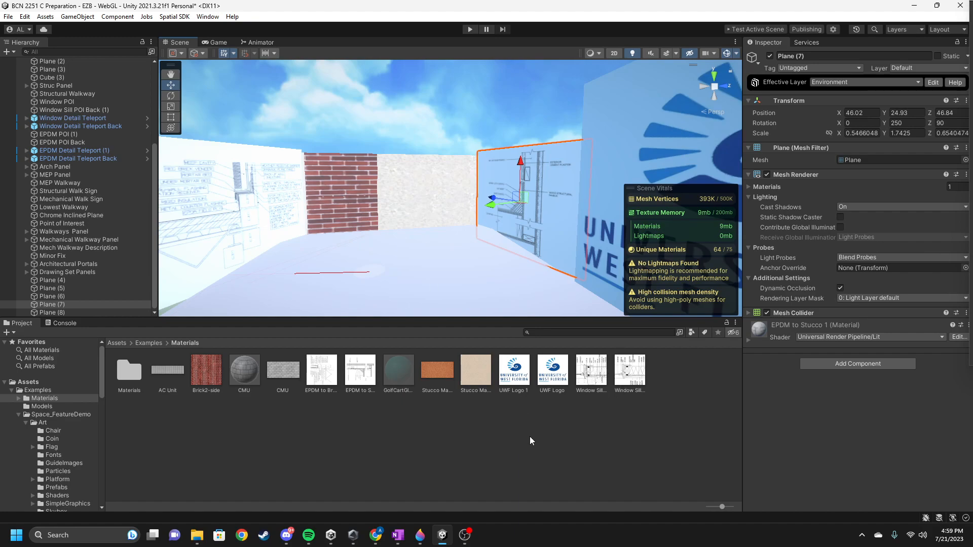
scroll(516, 271, "down", 5)
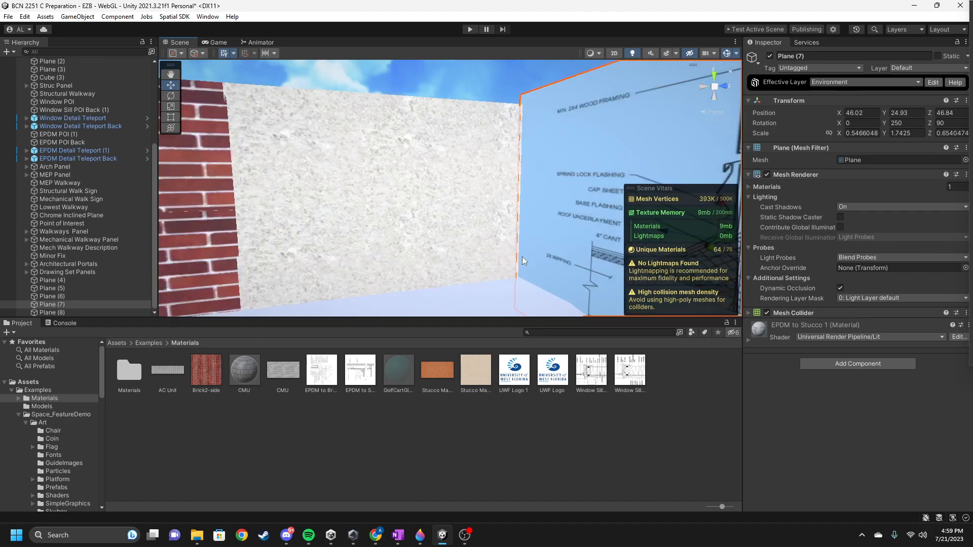
middle_click_drag(363, 268, 367, 275)
right_click_drag(367, 276, 188, 268)
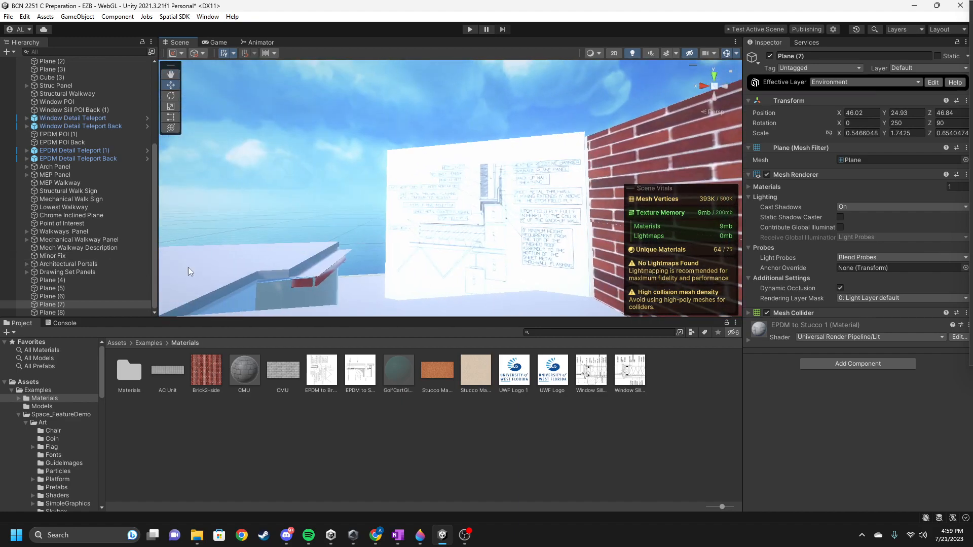
Preview the window sill, EPDM to Brick and EPDM to Stucco 1 textures and compare their orientation with the detail panel in the scene
left_click(594, 392)
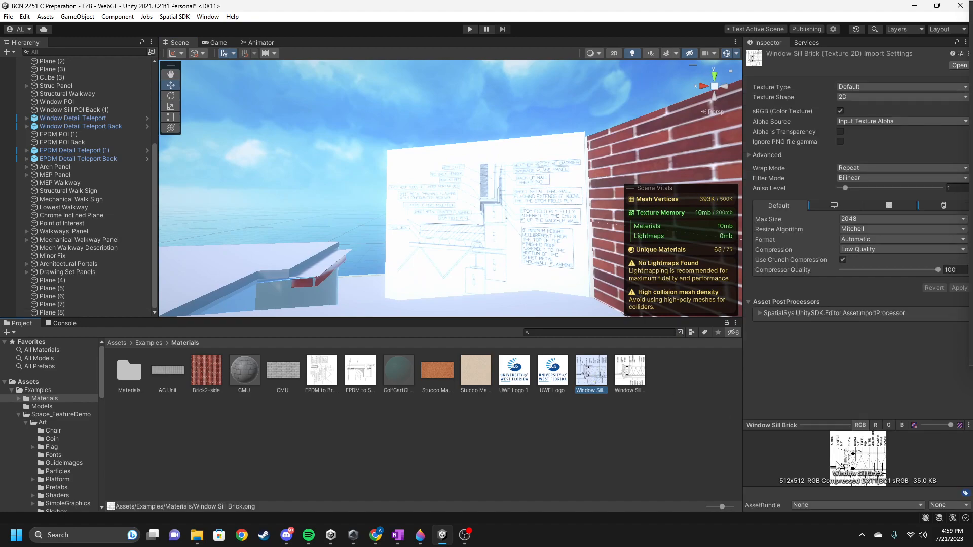
left_click(631, 368)
left_click(358, 378)
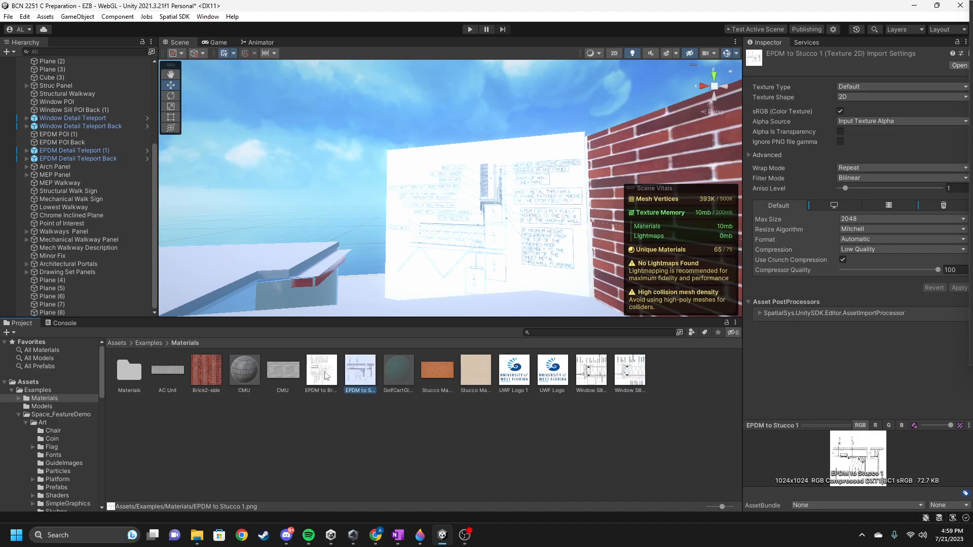
left_click(325, 375)
right_click_drag(411, 229, 761, 241)
right_click_drag(497, 231, 660, 232)
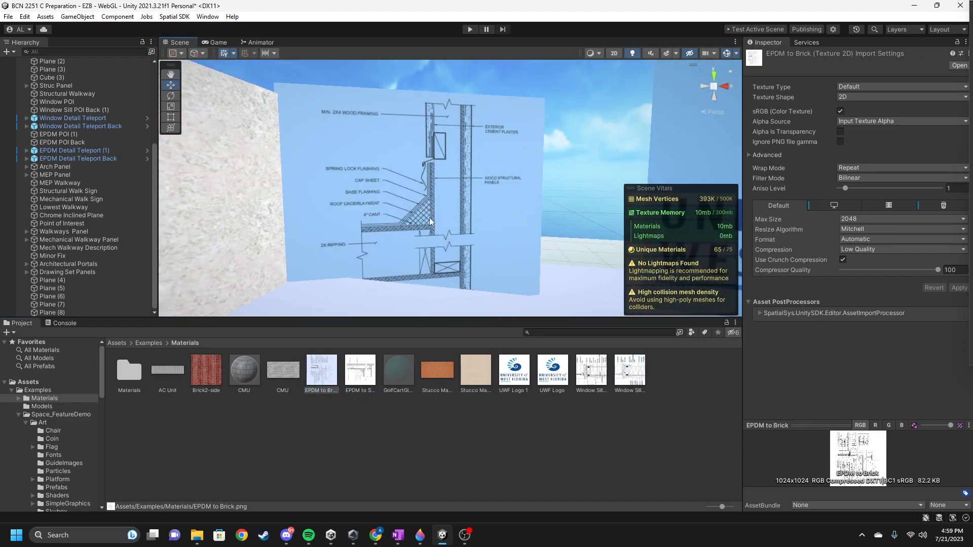
left_click(430, 217)
left_click(360, 373)
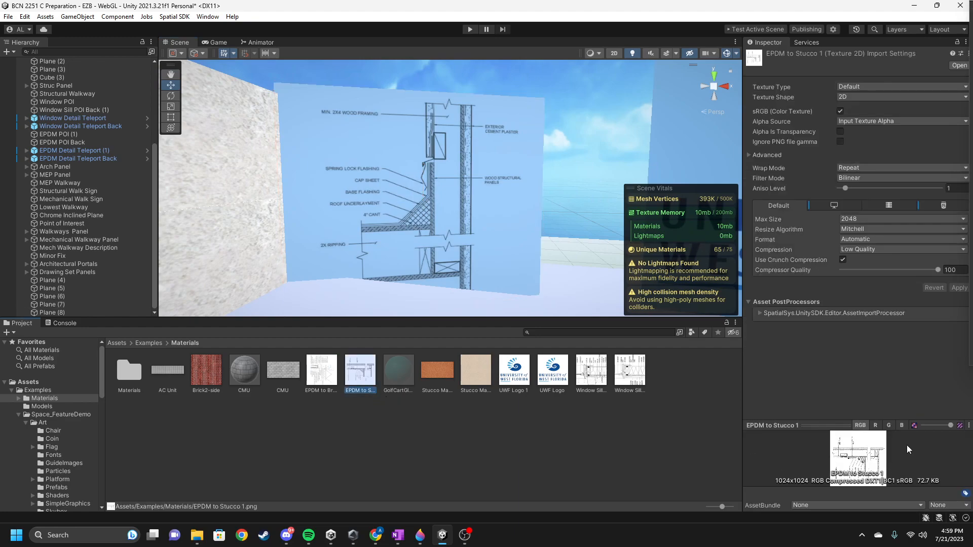
right_click_drag(585, 187, 538, 193)
middle_click_drag(538, 193, 526, 198)
right_click_drag(510, 245, 449, 255)
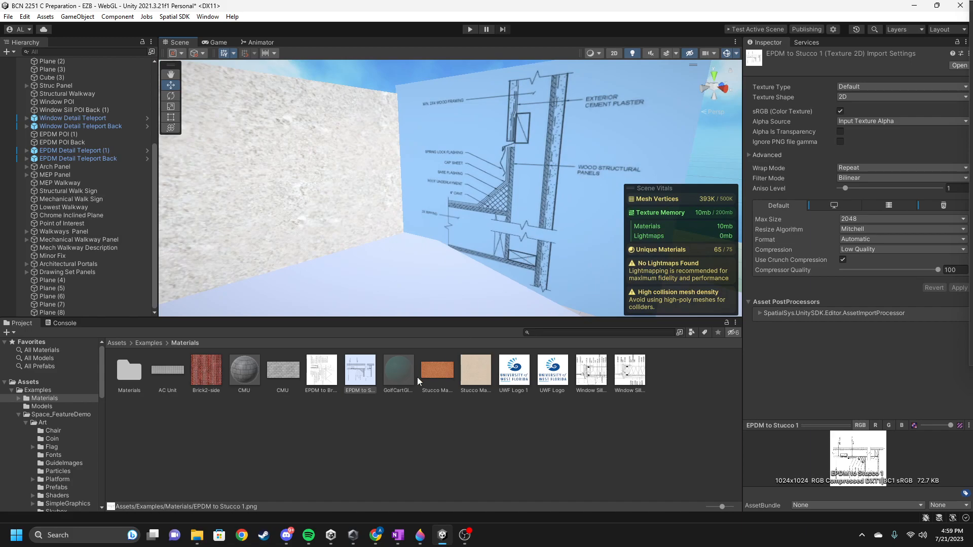
Switch to Paint 3D and try rotating the logo canvas in 90-degree turns in both directions, returning it to upright
left_click(420, 535)
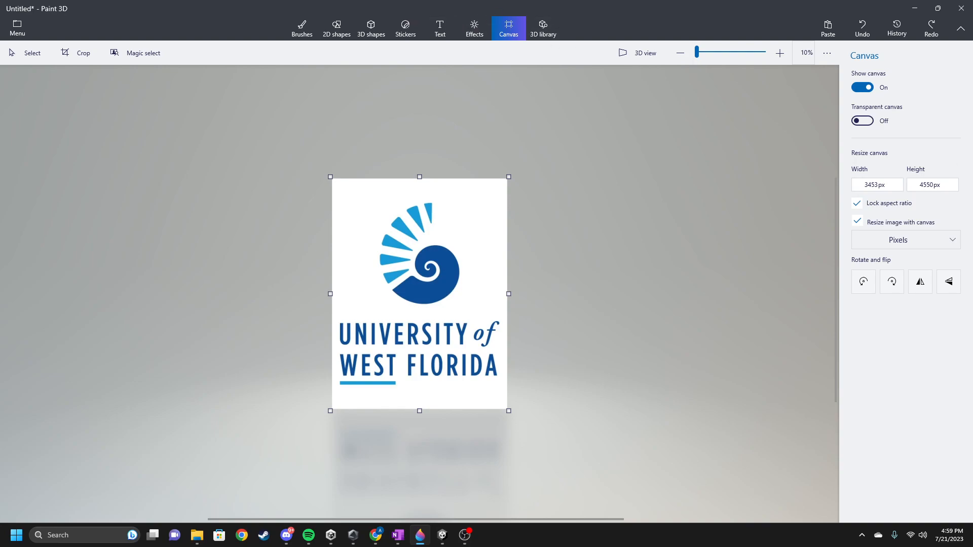
left_click(887, 281)
left_click(867, 285)
left_click(866, 285)
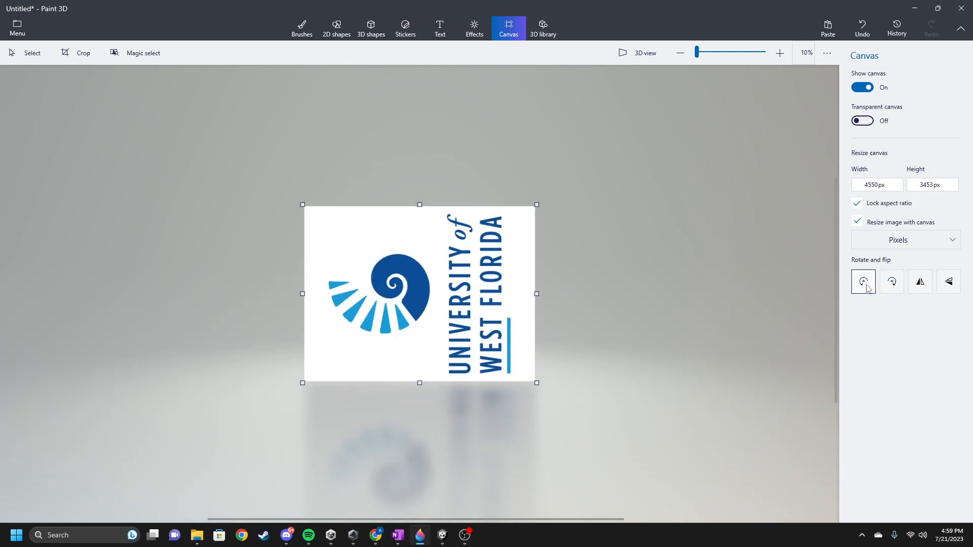
left_click(866, 285)
left_click(892, 282)
left_click(892, 282)
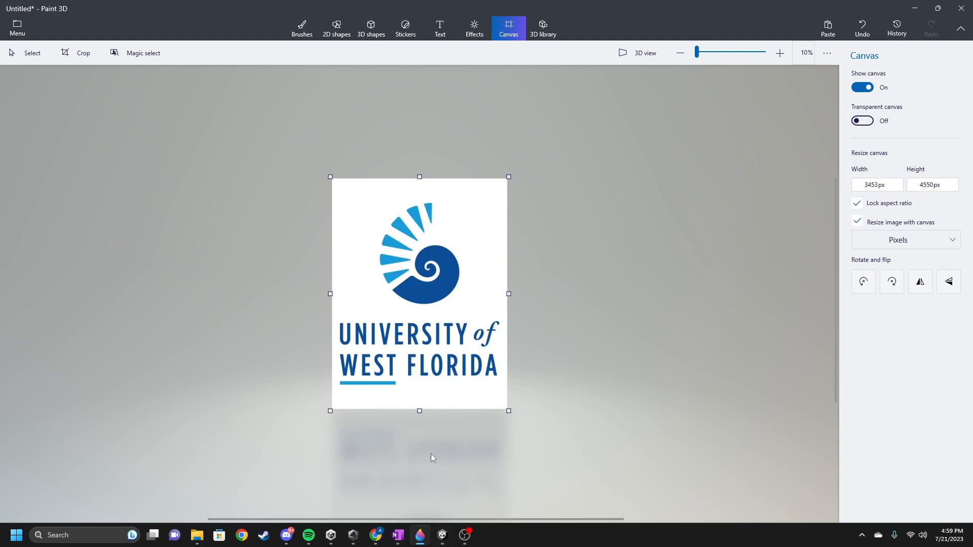
Switch back to Unity and review the whole arrangement of drawing, brick, stucco and logo panels from a distance
left_click(442, 535)
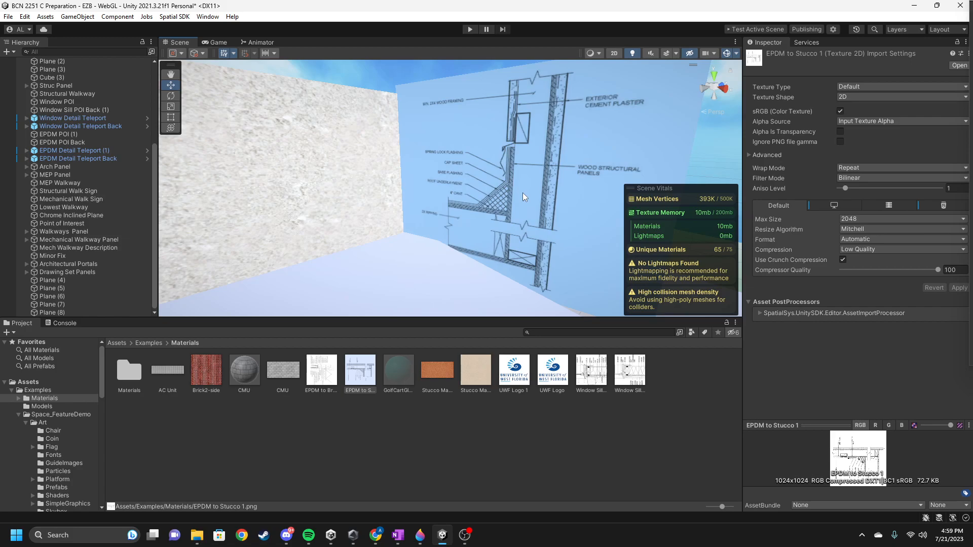
middle_click_drag(523, 192, 544, 187)
mouse_move(441, 208)
right_mouse_down()
mouse_move(235, 232)
mouse_move(350, 220)
mouse_move(253, 217)
right_mouse_up()
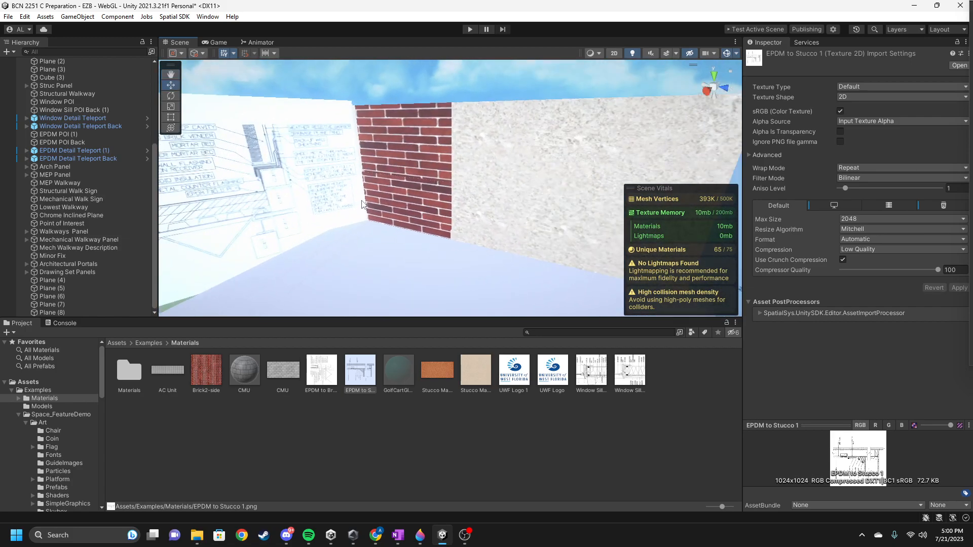
scroll(488, 178, "down", 8)
right_click_drag(471, 257, 547, 250)
middle_click_drag(450, 253, 475, 261)
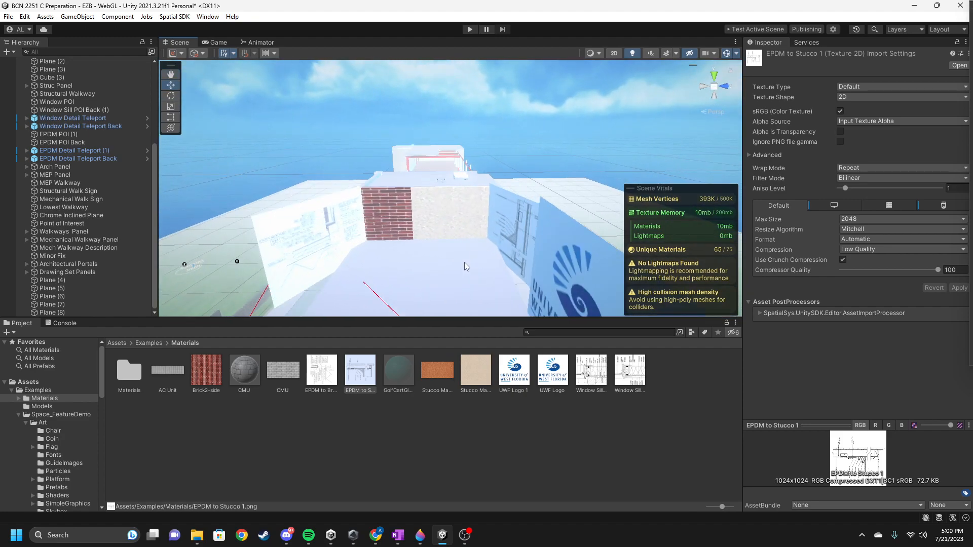